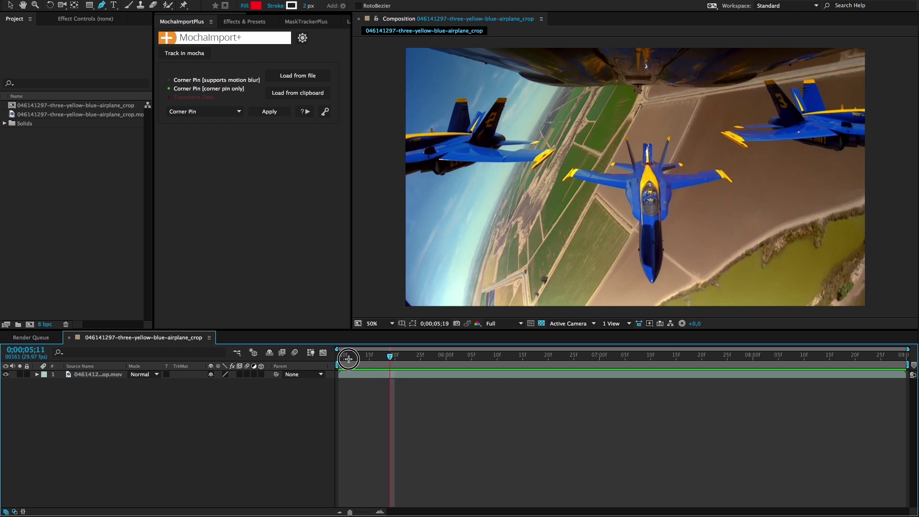
# Render frame 0;00;05;09 as a Photoshop file and bring it up in Photoshop
pyautogui.press('space')
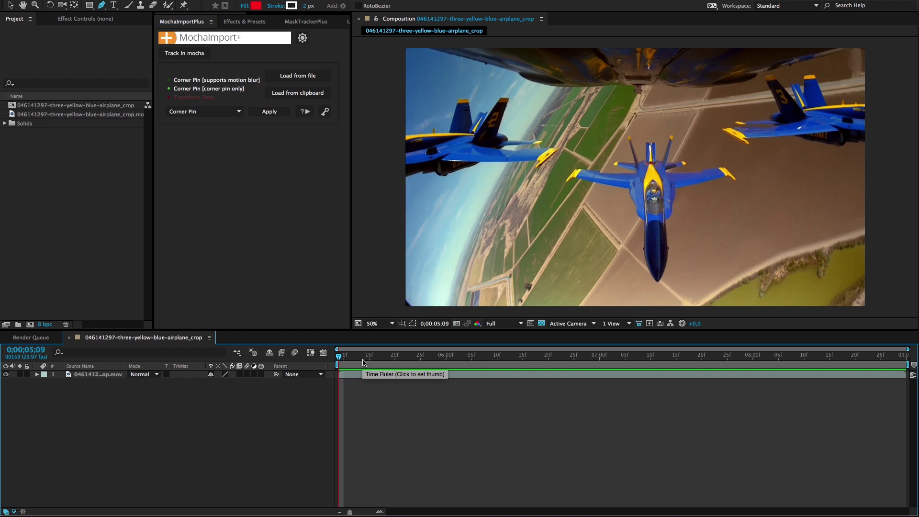
pyautogui.hotkey('ctrl', 'alt', 's')
pyautogui.click(892, 359)
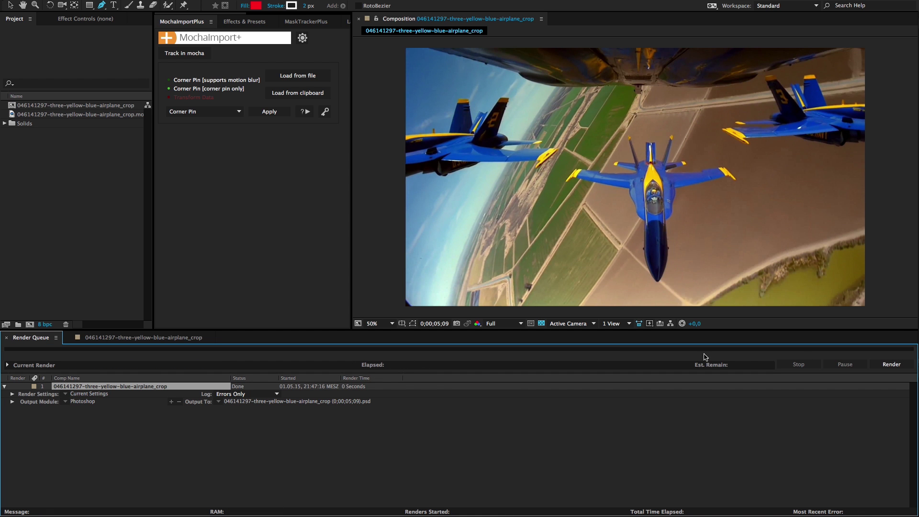
pyautogui.press('super+Tab')
pyautogui.click(440, 249)
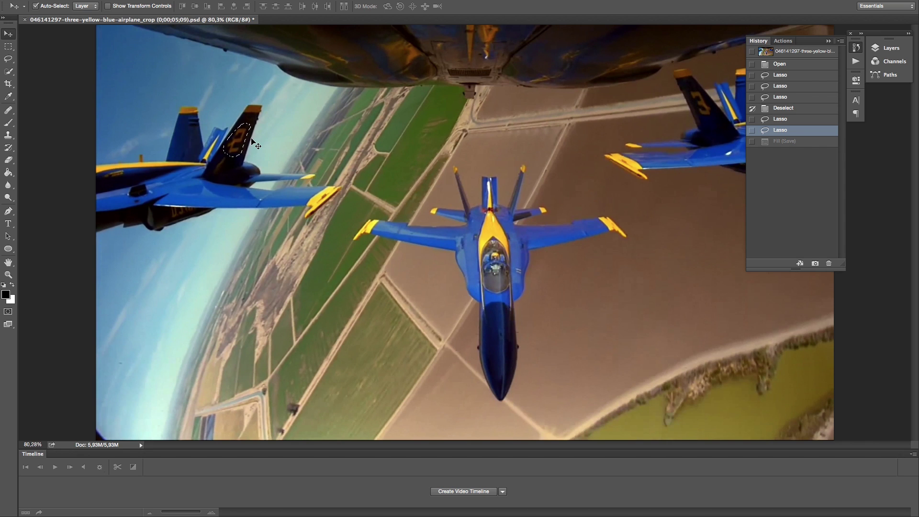
# Content-Aware fill the selected number area on the left jet's tail
pyautogui.hotkey('shift', 'BackSpace')
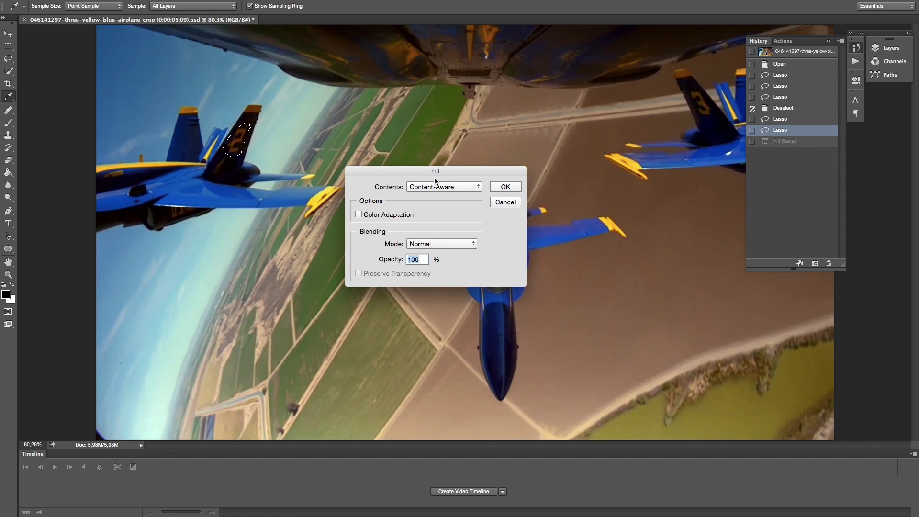
pyautogui.moveTo(436, 173); pyautogui.dragTo(410, 175)
pyautogui.click(475, 189)
pyautogui.press('v')
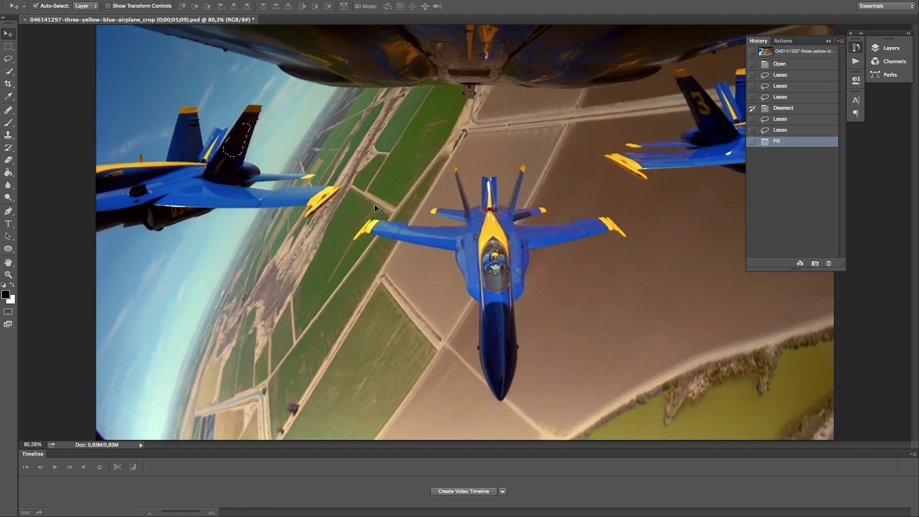
pyautogui.press('super+Tab')
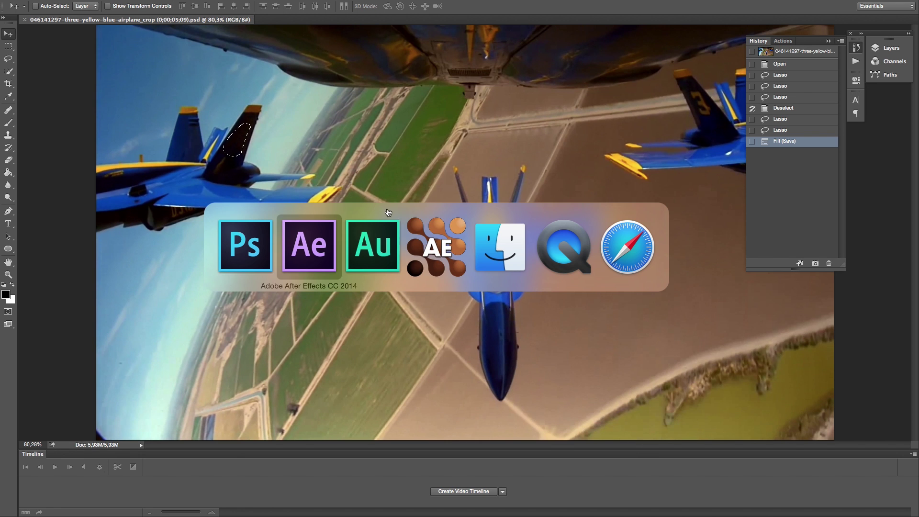
# Stop the tail track and copy its After Effects Corner Pin data to the clipboard
pyautogui.press('super+Tab')
pyautogui.press('super+Tab')
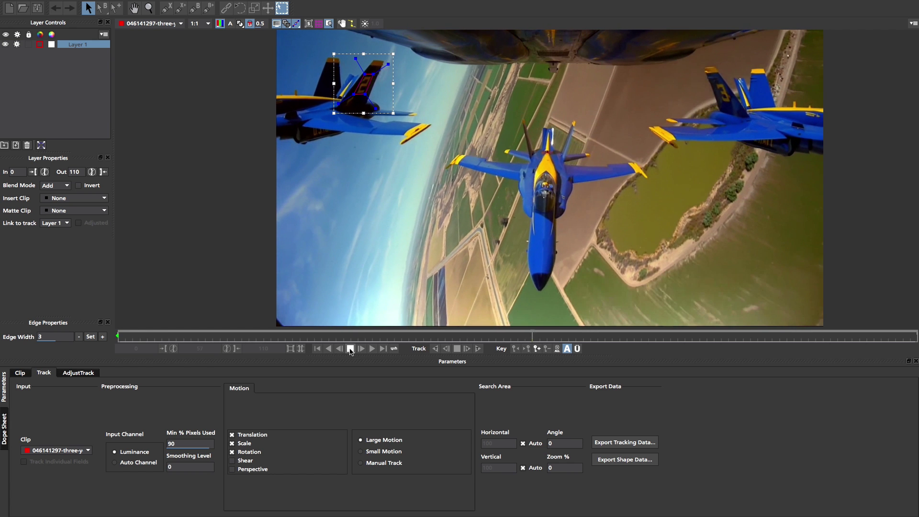
pyautogui.click(350, 349)
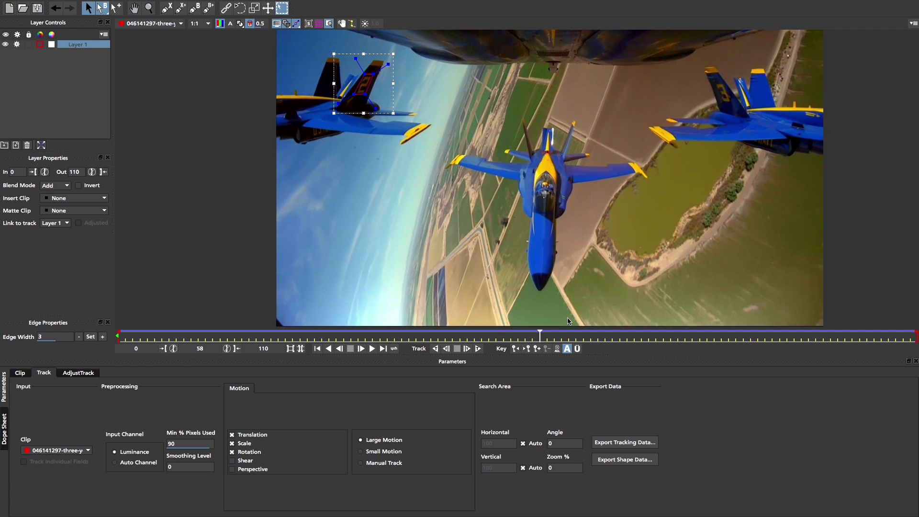
pyautogui.click(607, 441)
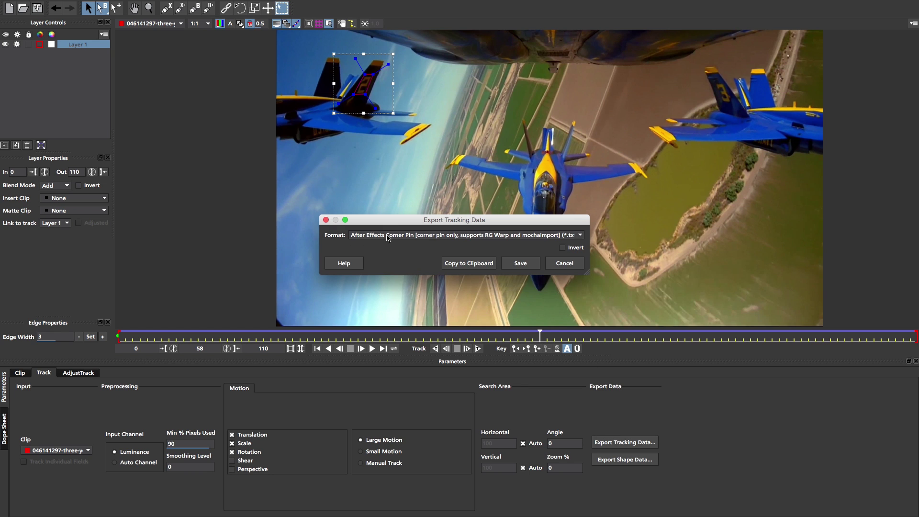
pyautogui.click(477, 266)
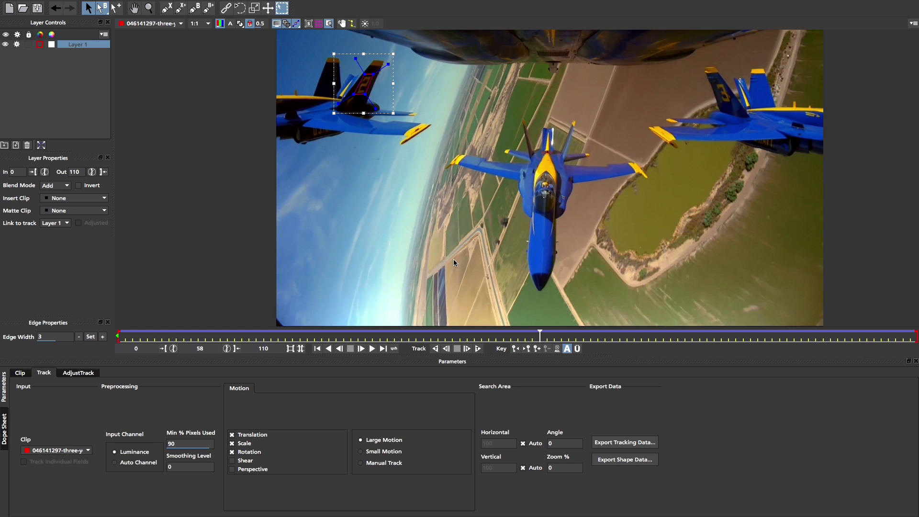
pyautogui.press('super+Tab')
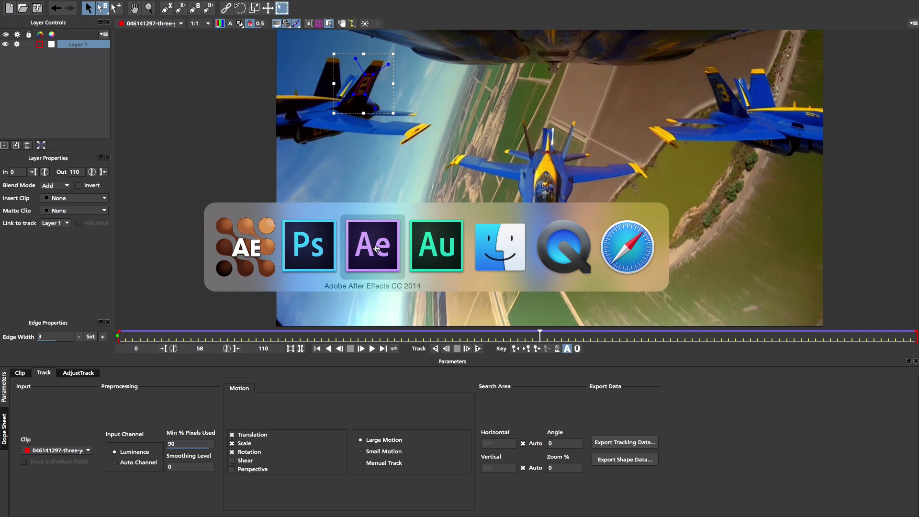
# Import the cleaned PSD frame as footage and add it to the airplane composition
pyautogui.click(374, 247)
pyautogui.click(129, 335)
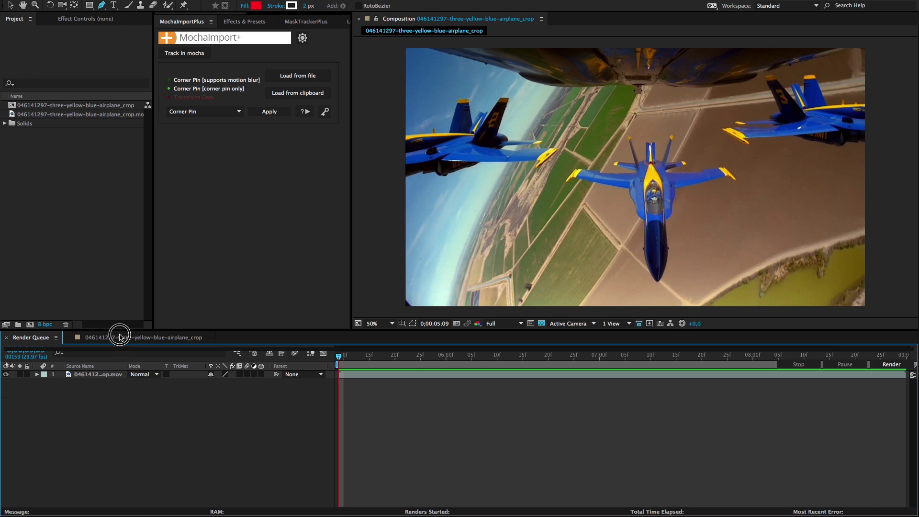
pyautogui.doubleClick(98, 199)
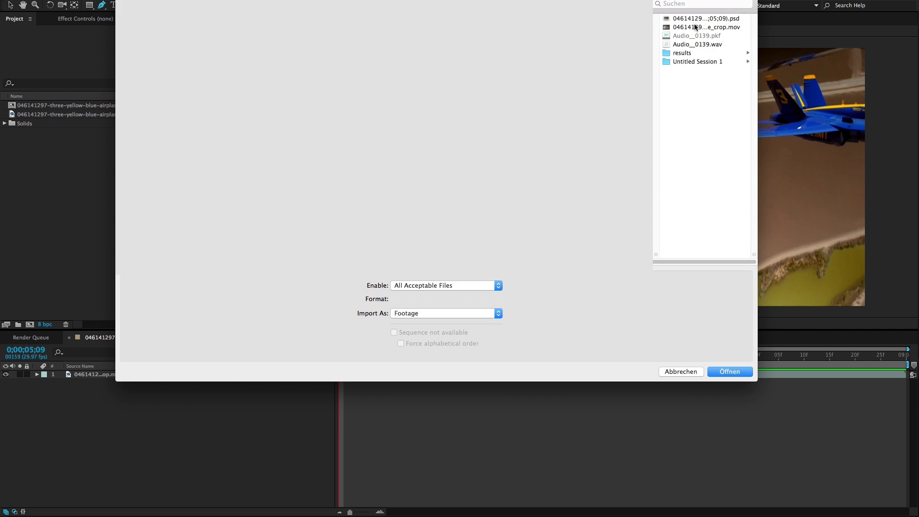
pyautogui.click(700, 21)
pyautogui.press('Return')
pyautogui.press('Return')
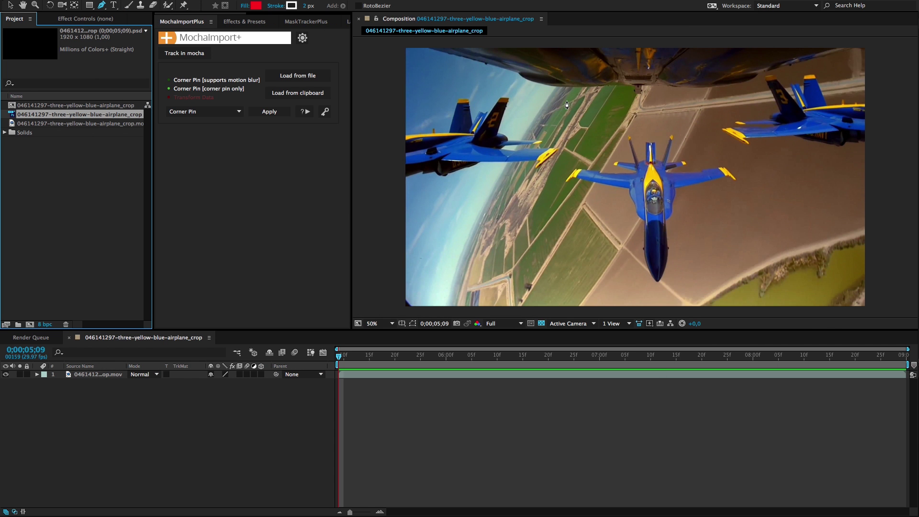
pyautogui.click(55, 374)
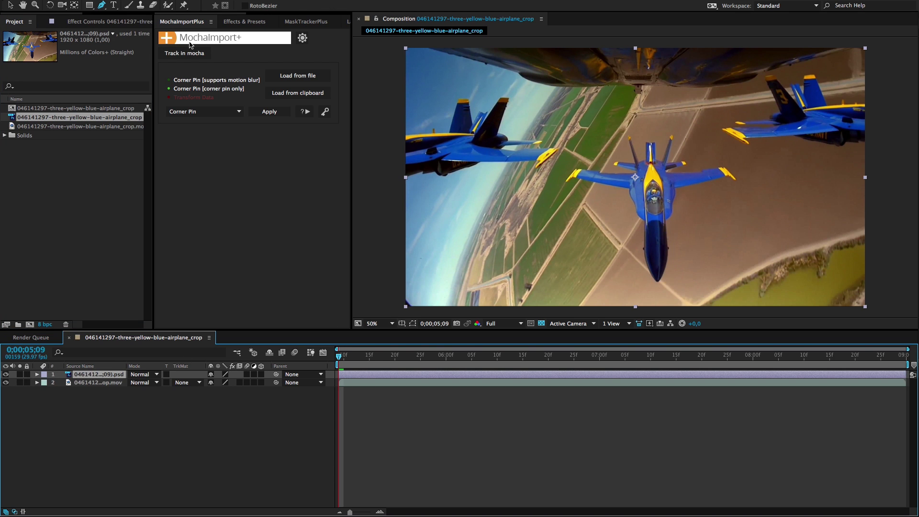
# Load the clipboard tracking data in MochaImport+, assigned to the airplane crop .mov clip
pyautogui.click(293, 96)
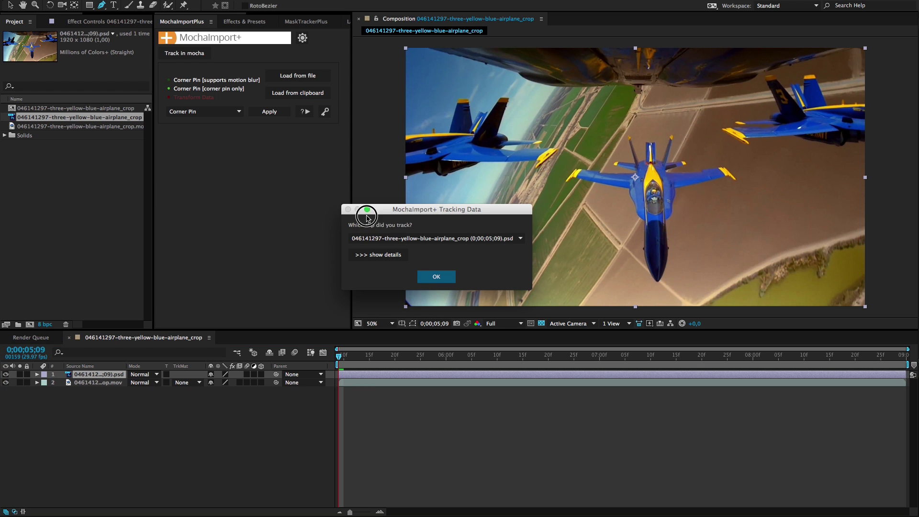
pyautogui.moveTo(404, 209); pyautogui.dragTo(249, 210)
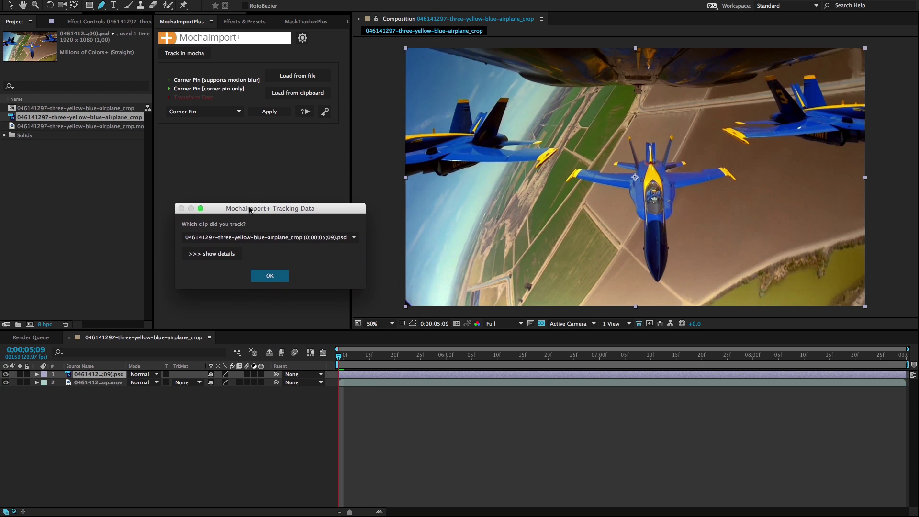
pyautogui.click(293, 239)
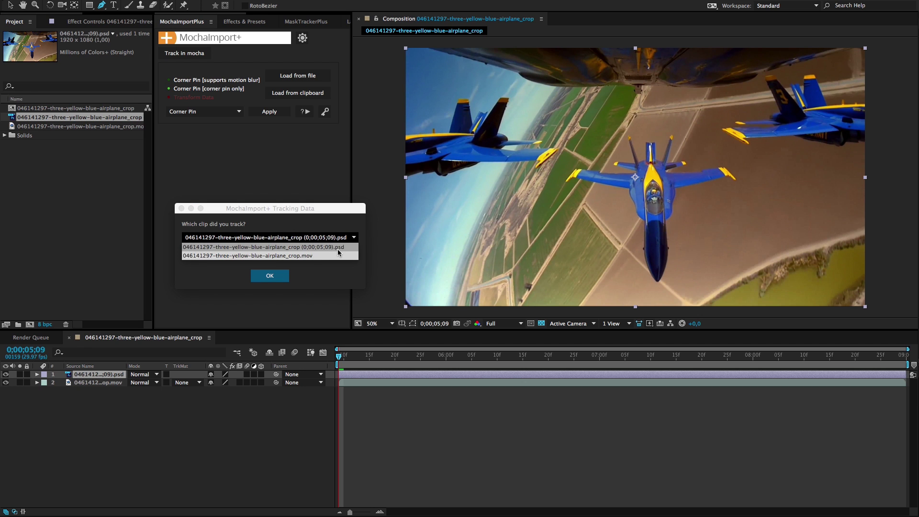
pyautogui.click(307, 257)
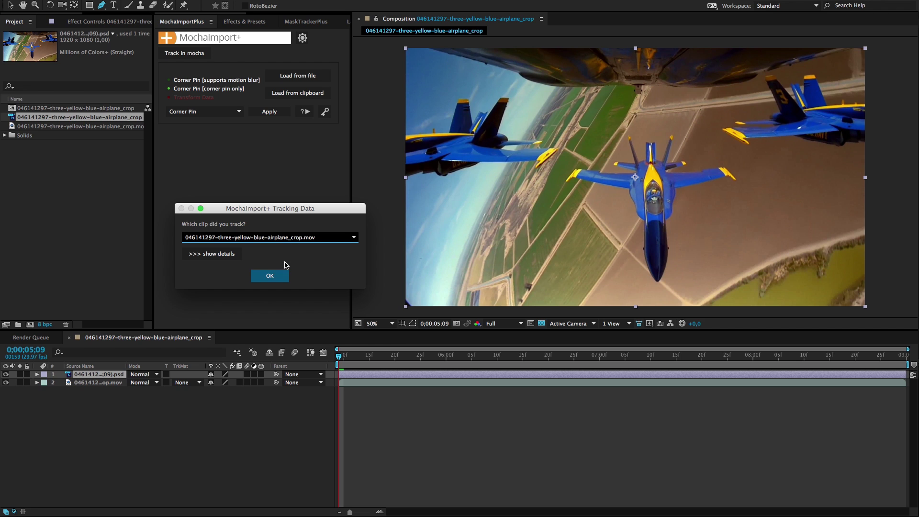
pyautogui.click(271, 281)
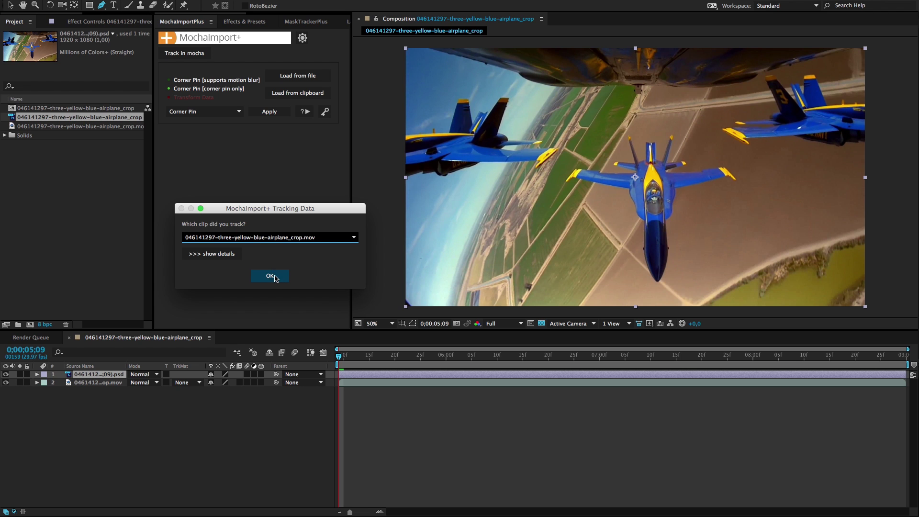
pyautogui.click(272, 277)
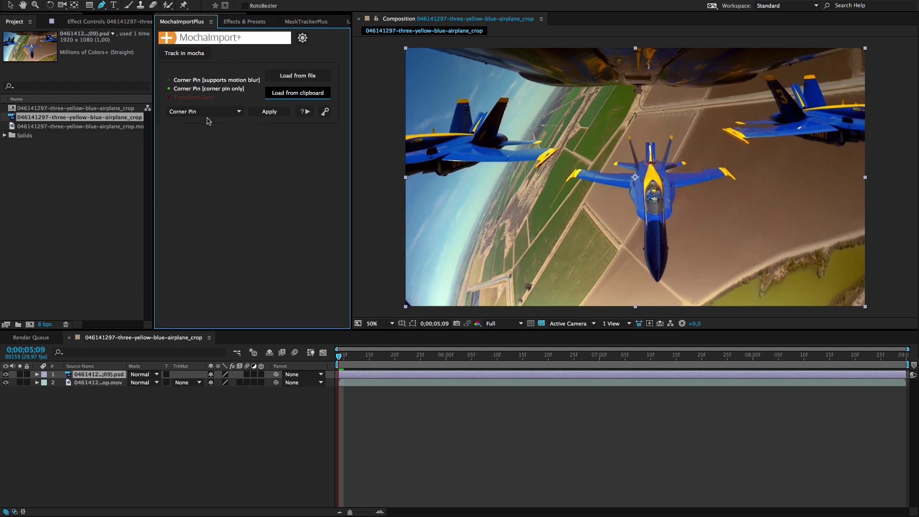
# Apply the tracking as a CC Power Pin with live expressions and scrub later frames
pyautogui.click(269, 113)
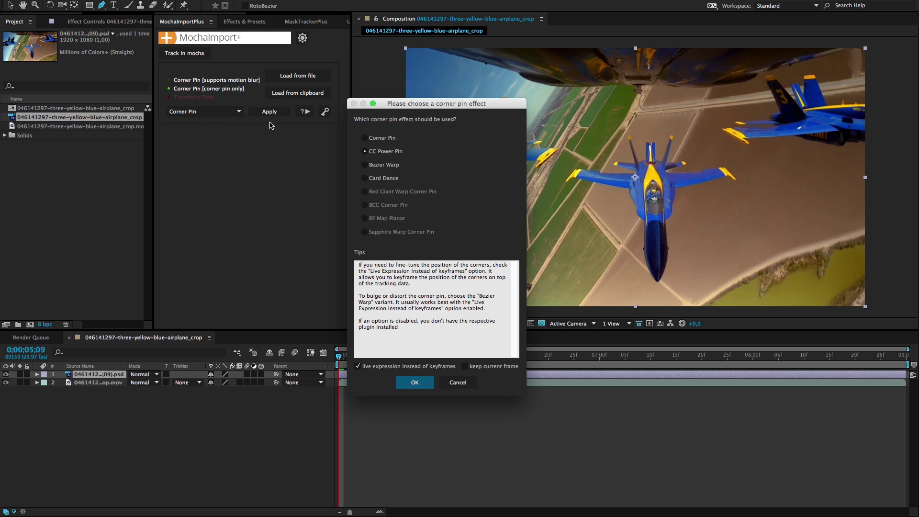
pyautogui.click(424, 383)
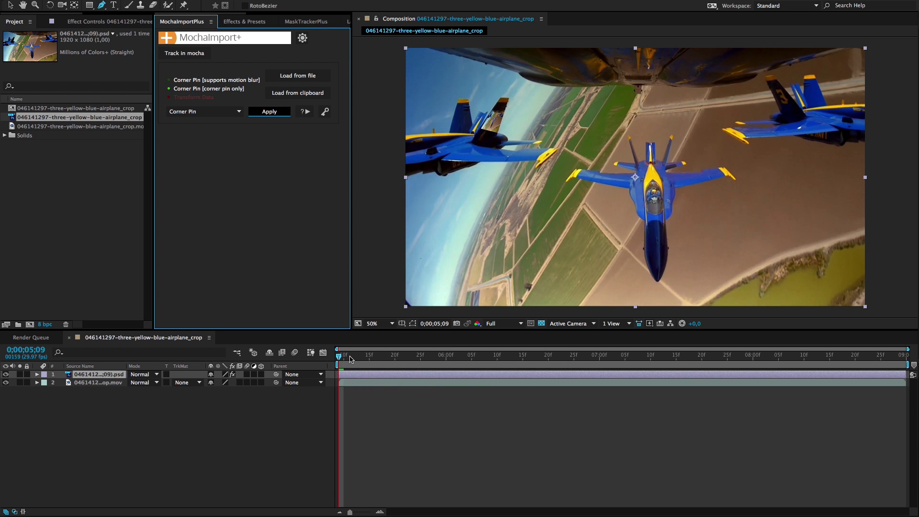
pyautogui.moveTo(340, 360)
pyautogui.mouseDown()
pyautogui.moveTo(852, 366)
pyautogui.moveTo(323, 359)
pyautogui.moveTo(442, 357)
pyautogui.moveTo(338, 356)
pyautogui.mouseUp()
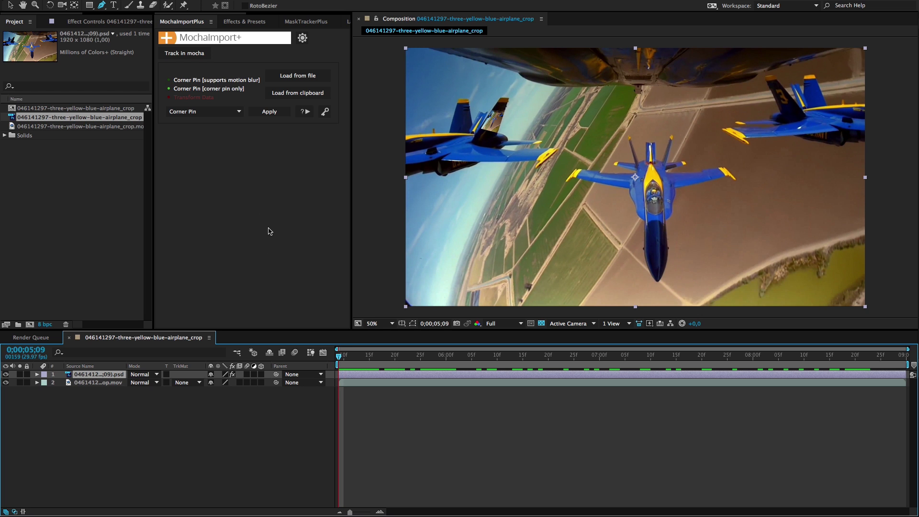
# Undo the pin, reapply CC Power Pin with Keep Current Frame ticked, and scrub
pyautogui.hotkey('ctrl', 'z')
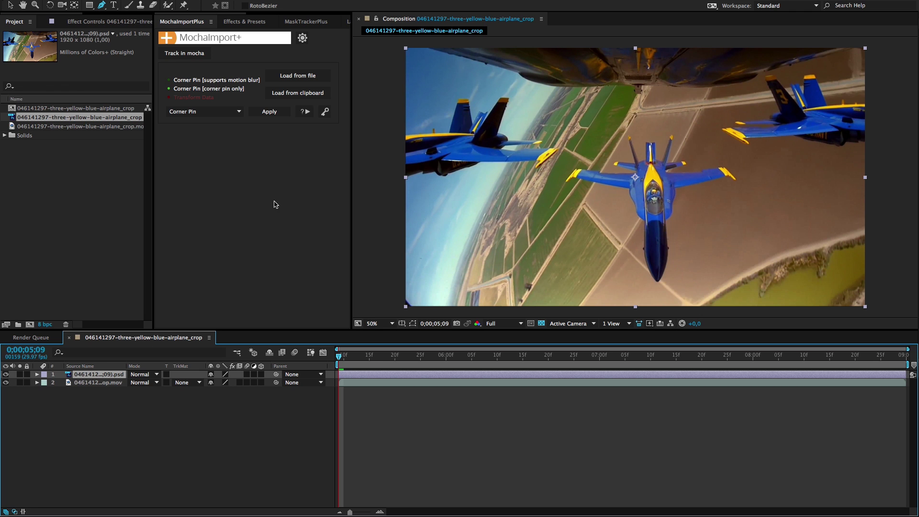
pyautogui.click(270, 112)
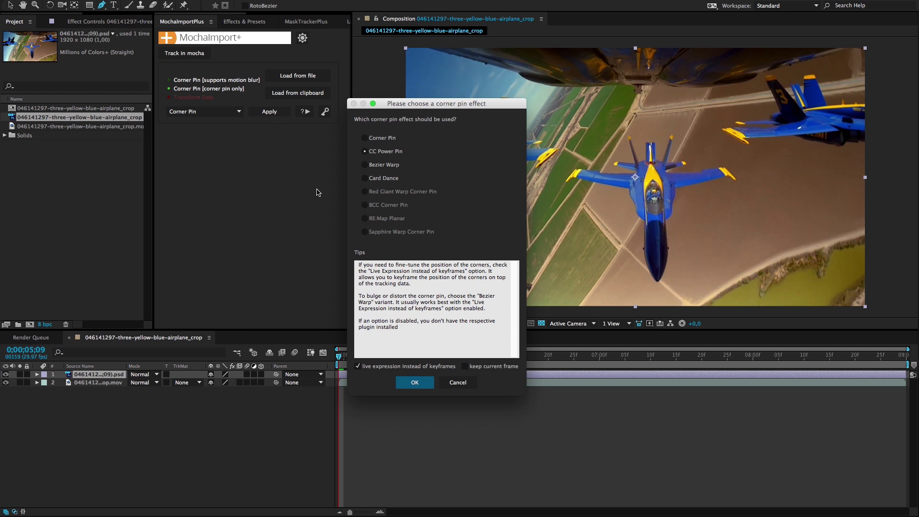
pyautogui.click(455, 367)
pyautogui.click(466, 367)
pyautogui.click(415, 384)
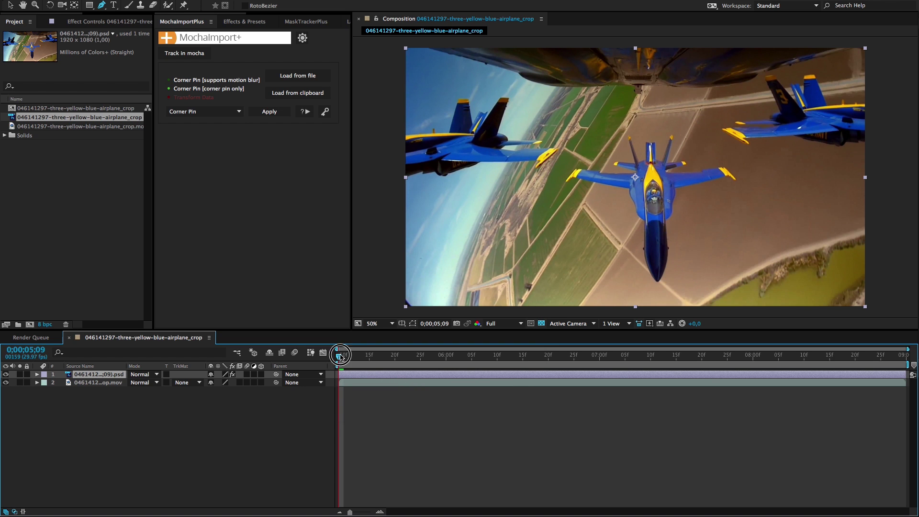
pyautogui.moveTo(343, 356)
pyautogui.mouseDown()
pyautogui.moveTo(595, 359)
pyautogui.moveTo(912, 341)
pyautogui.moveTo(712, 360)
pyautogui.moveTo(341, 357)
pyautogui.mouseUp()
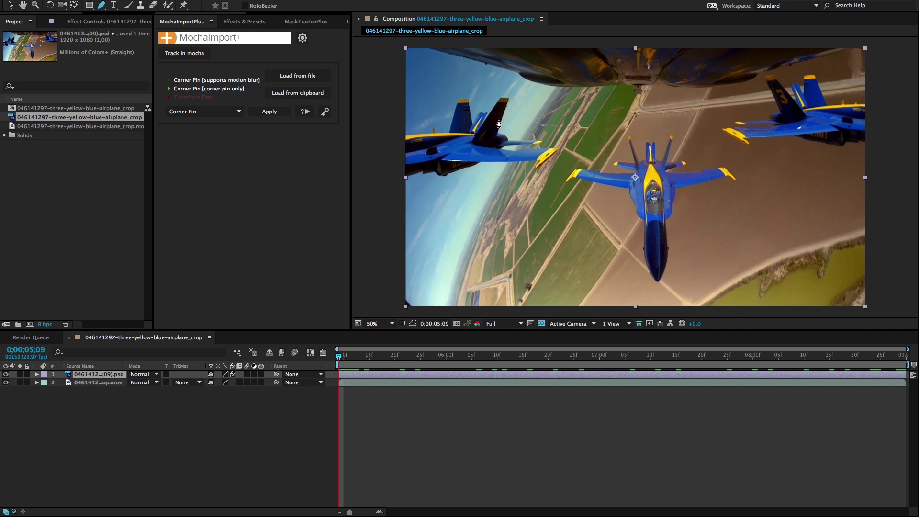
# Pen-mask the clean plate around the left plane's tail fin and check it soloed
pyautogui.click(480, 130)
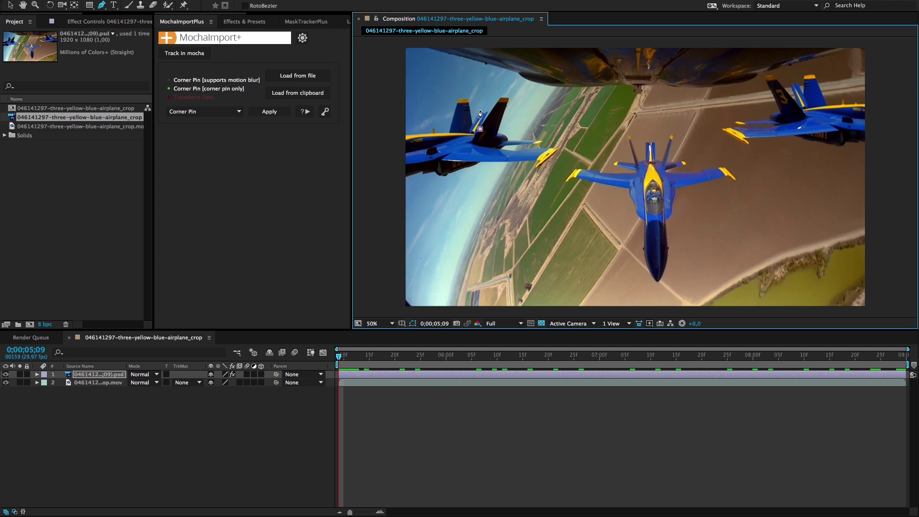
pyautogui.click(505, 104)
pyautogui.click(220, 438)
pyautogui.moveTo(347, 358)
pyautogui.mouseDown()
pyautogui.moveTo(878, 345)
pyautogui.moveTo(472, 332)
pyautogui.moveTo(34, 359)
pyautogui.mouseUp()
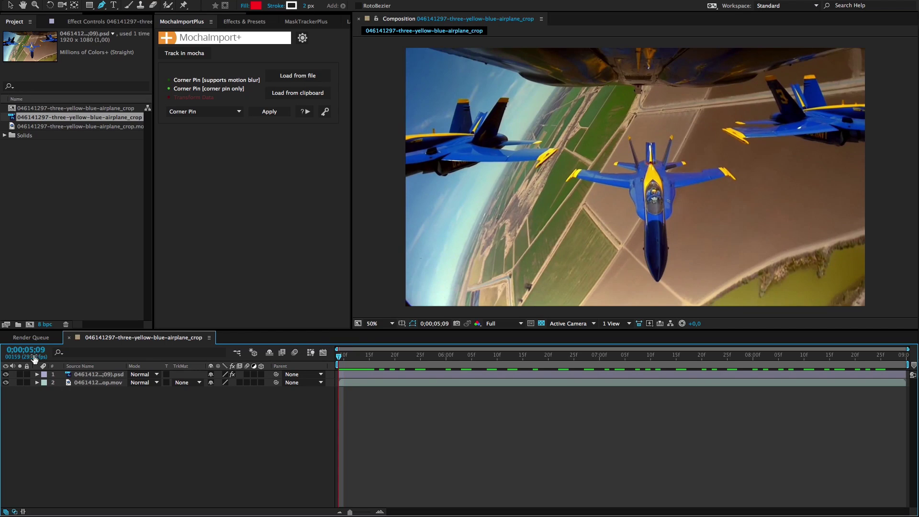
pyautogui.click(20, 374)
# Review the patch soloed and in playback, then set the apply mode to Move layer(s)
pyautogui.moveTo(345, 357)
pyautogui.mouseDown()
pyautogui.moveTo(456, 351)
pyautogui.moveTo(862, 362)
pyautogui.moveTo(746, 372)
pyautogui.moveTo(310, 373)
pyautogui.mouseUp()
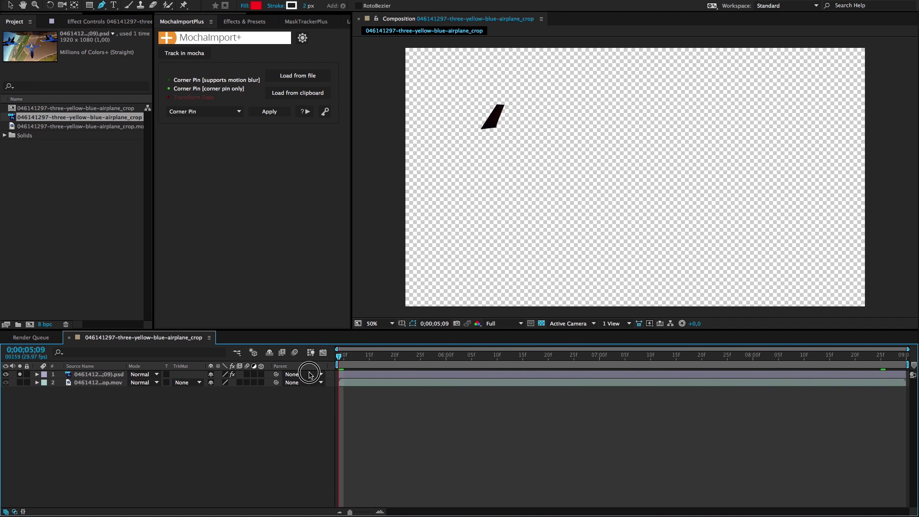
pyautogui.click(19, 375)
pyautogui.press('space')
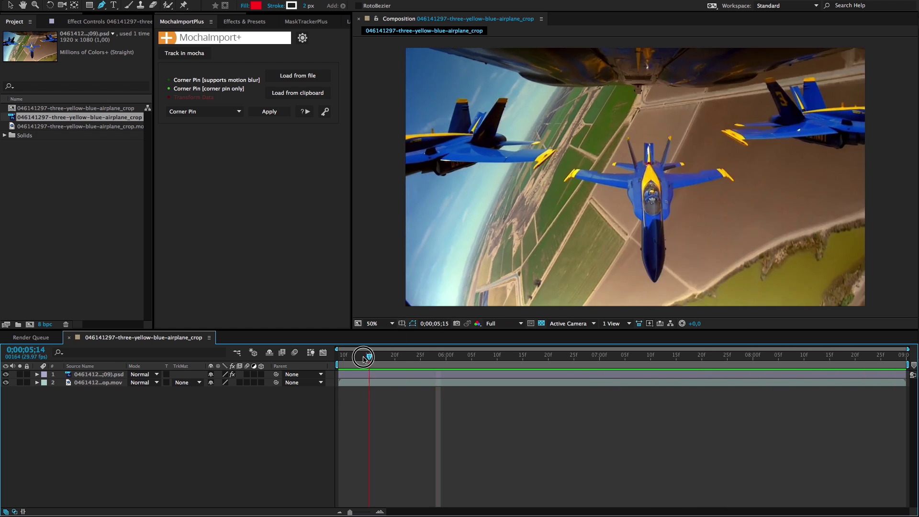
pyautogui.press('space')
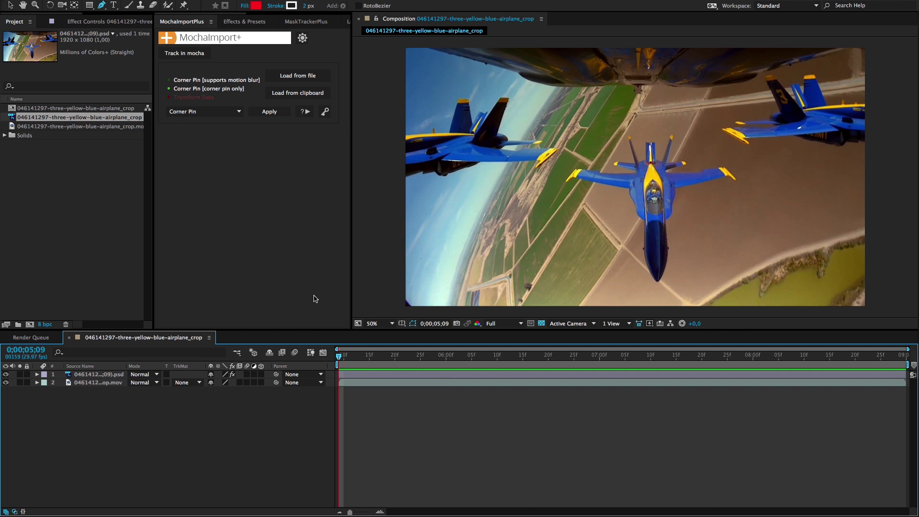
pyautogui.click(211, 114)
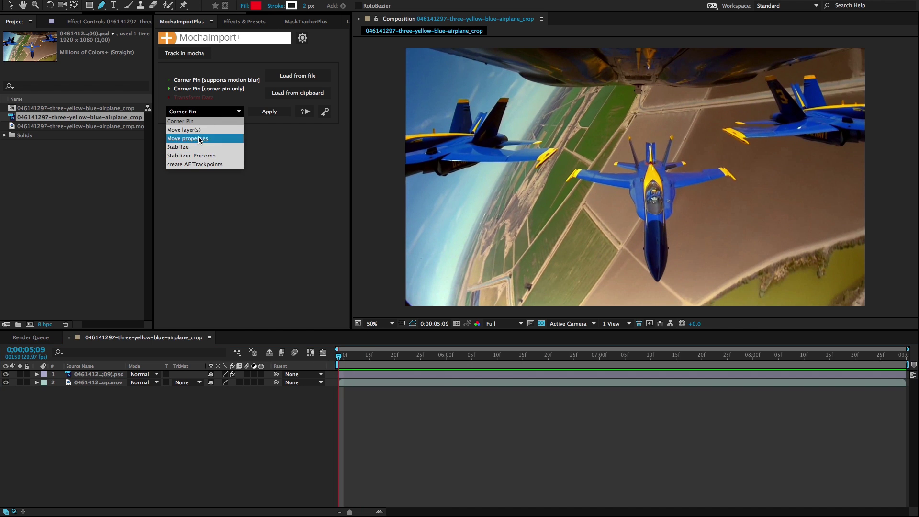
pyautogui.click(192, 128)
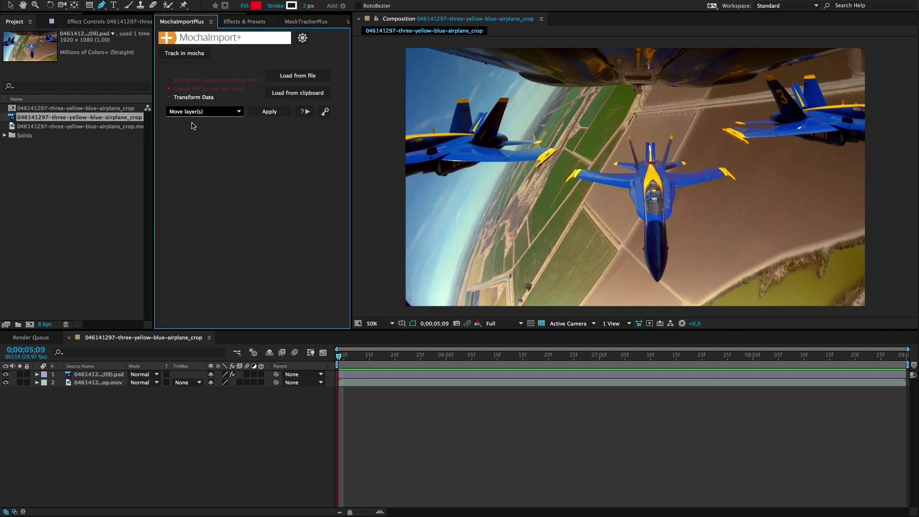
# Open the Move Layers help from the MochaImport+ panel in Safari
pyautogui.click(305, 112)
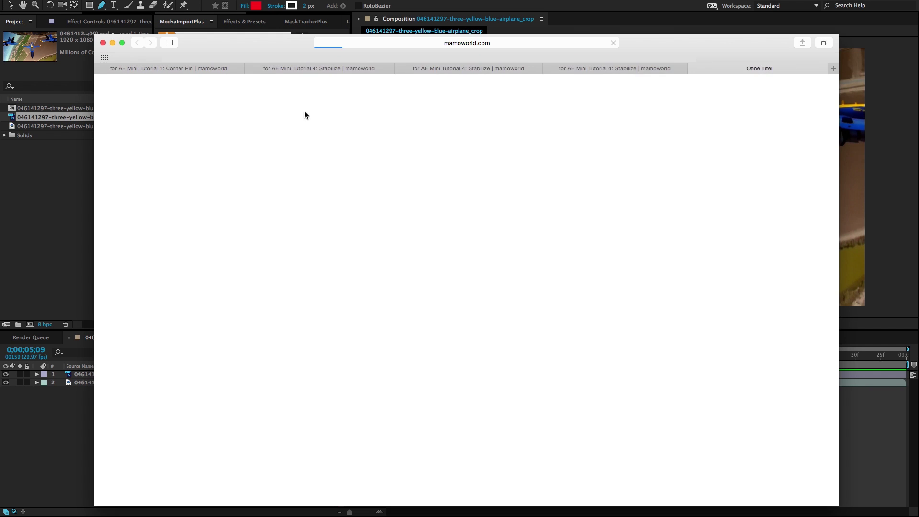